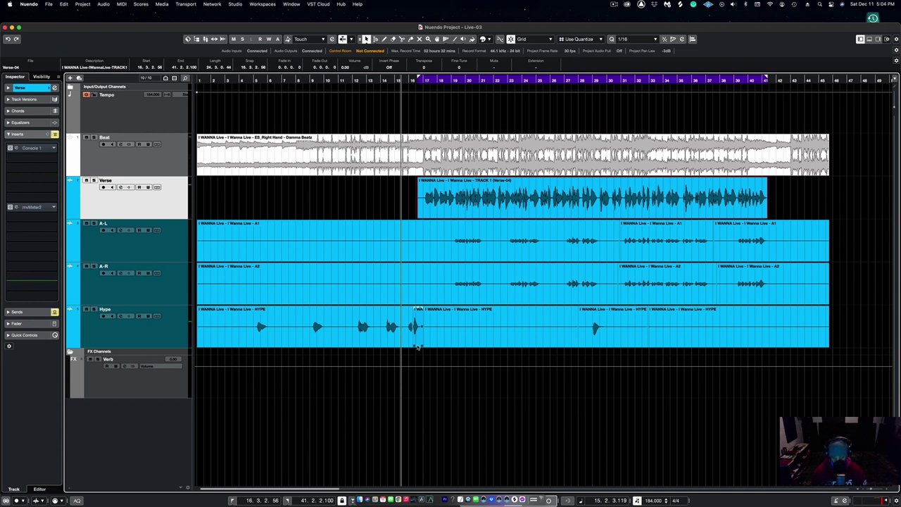
Play the full mix through the verse section and solo the Verse track
key(space)
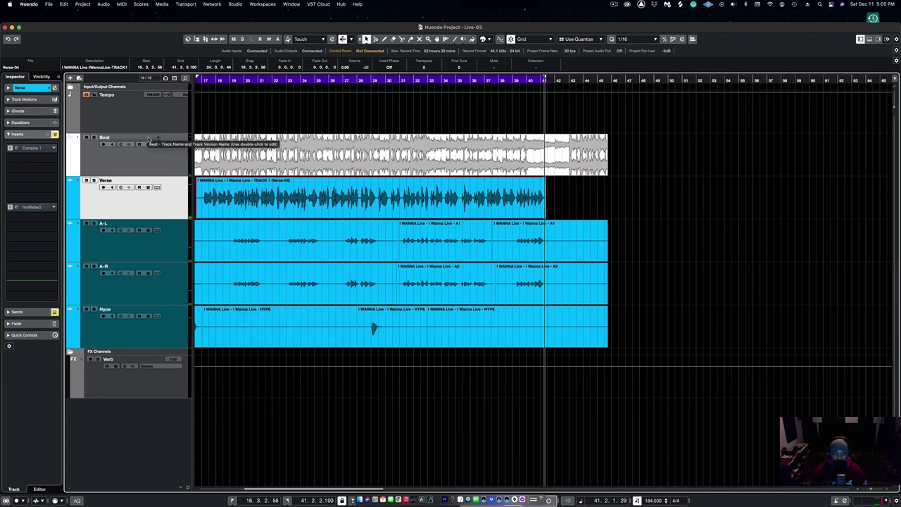
click(94, 181)
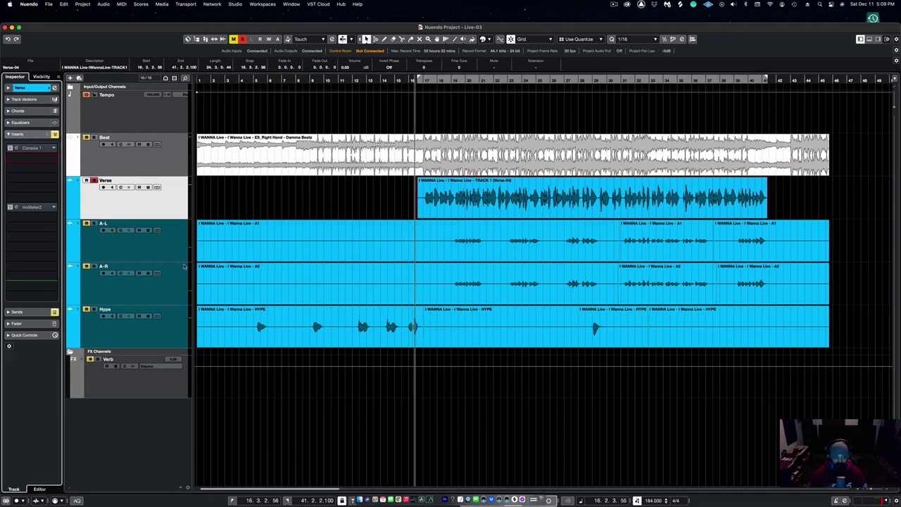
Insert the ERA 6 Audio Clean-Up Assistant as the second effect on the Verse track
click(54, 159)
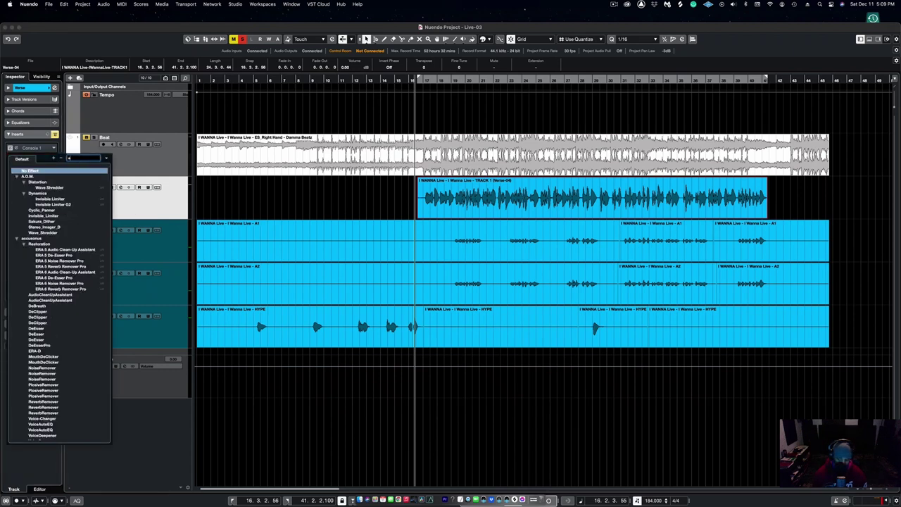
text(ers)
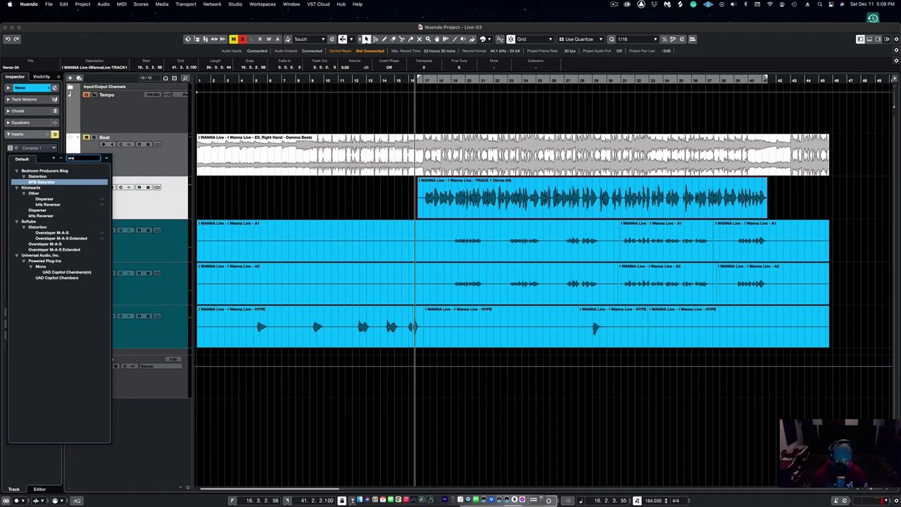
key(BackSpace)
text(a)
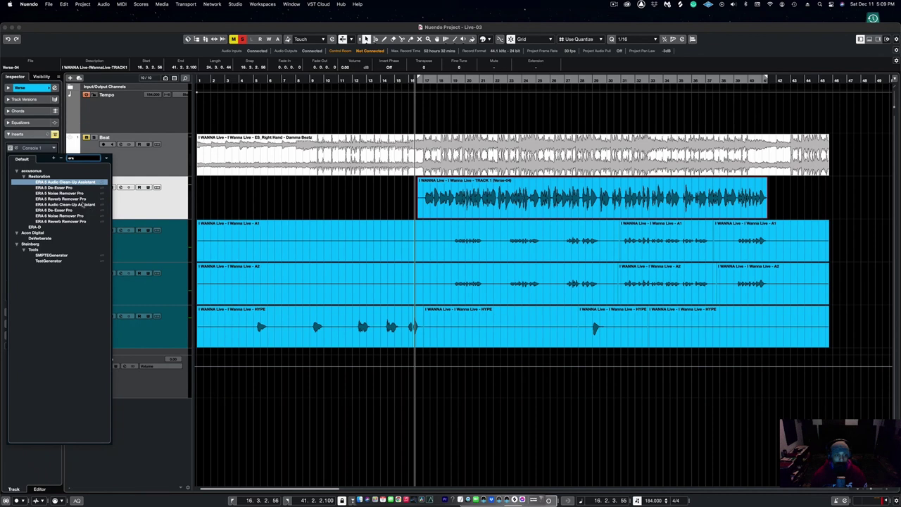
click(61, 205)
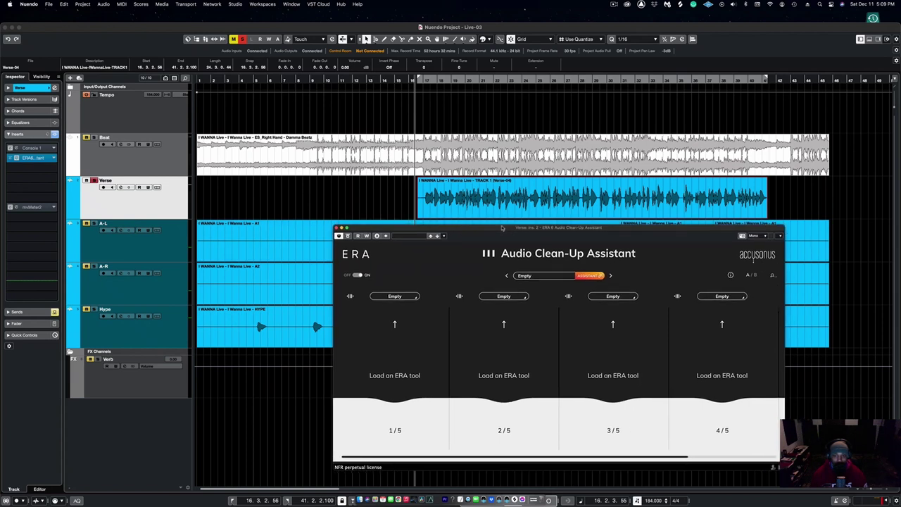
drag(502, 227, 506, 223)
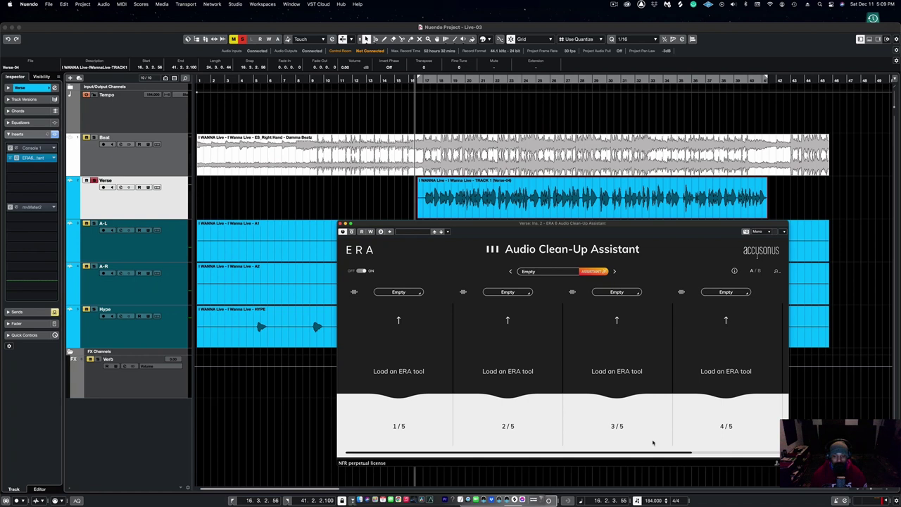
drag(655, 454, 628, 457)
Listen to the soloed Verse vocal and examine its waveform closely with the clean-up slots still empty
key(space)
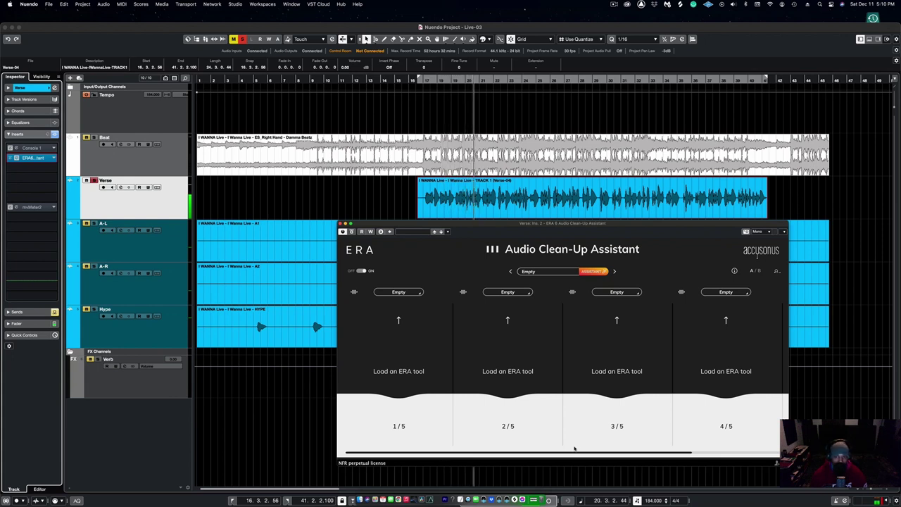
key(h)
key(h)
key(h)
key(h)
key(h)
key(h)
key(h)
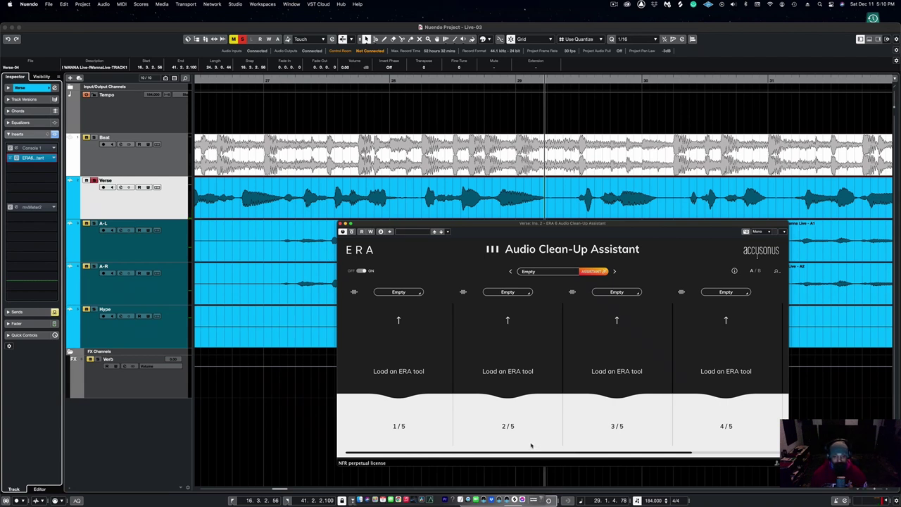
Load Noise Remover into the first slot of the Audio Clean-Up Assistant and set its processing to 30%
click(401, 293)
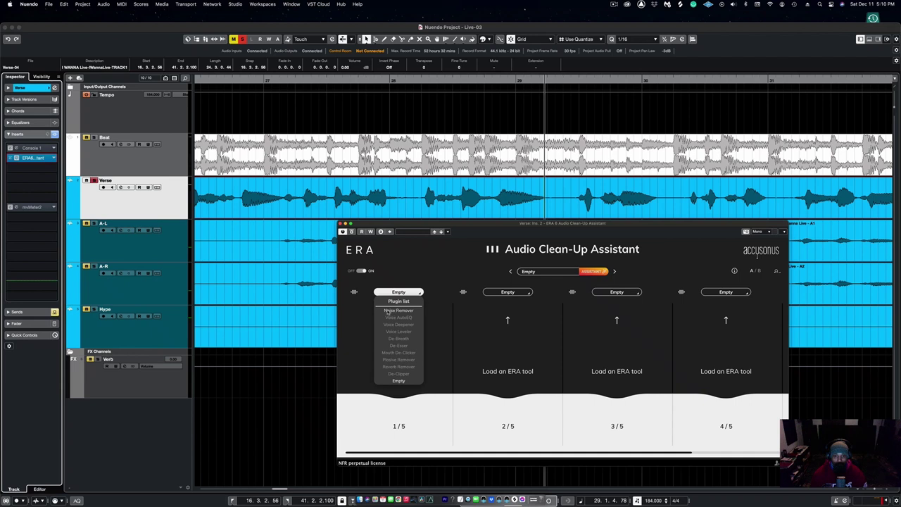
click(401, 311)
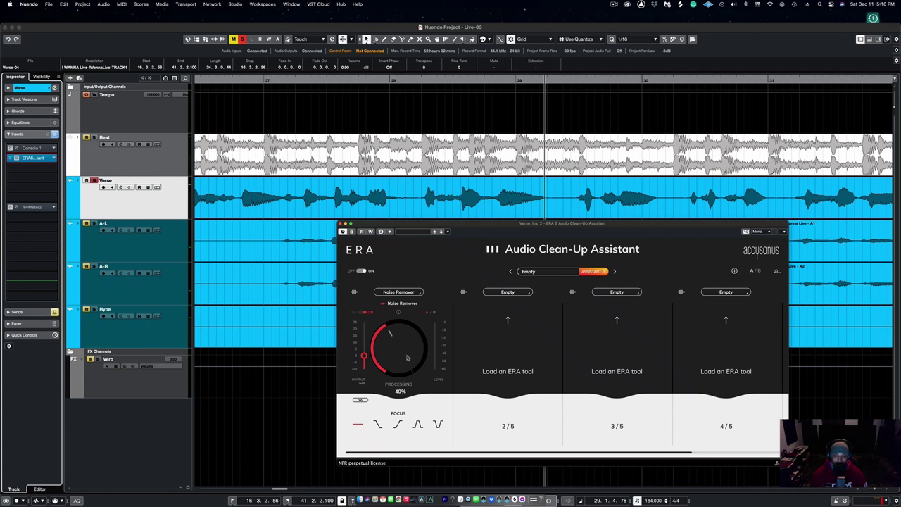
drag(407, 358, 406, 367)
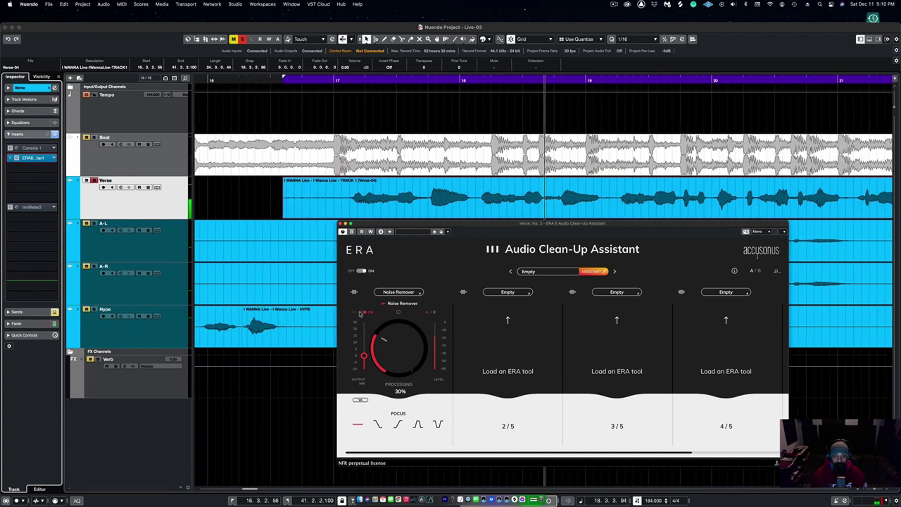
Compare the Verse vocal with Noise Remover bypassed and active at 25% processing during playback
click(362, 313)
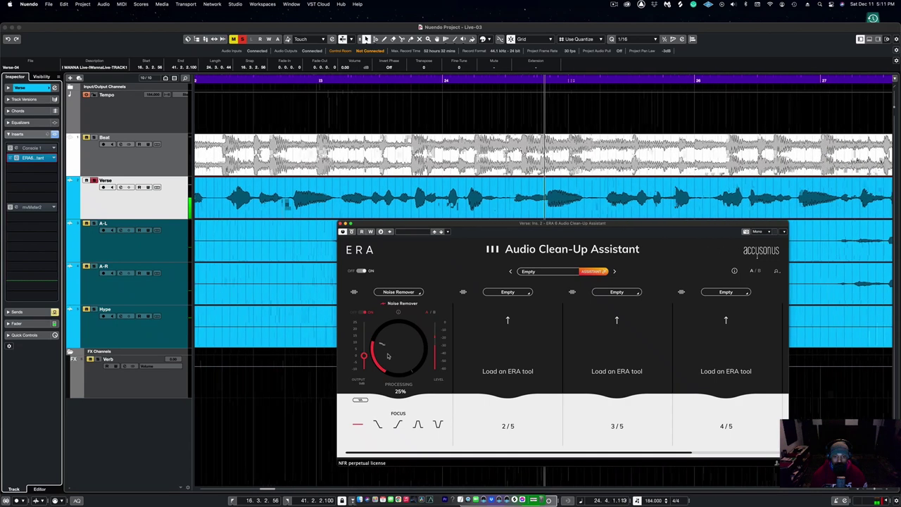
click(360, 313)
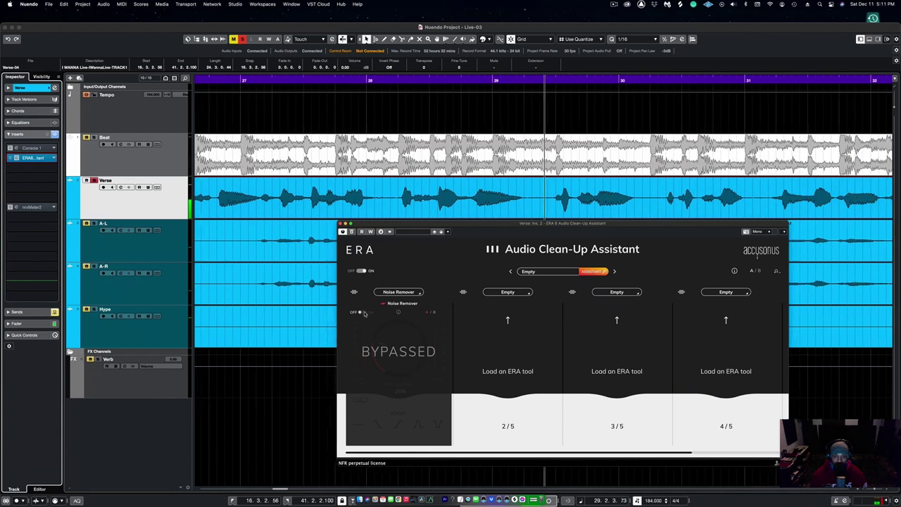
click(363, 313)
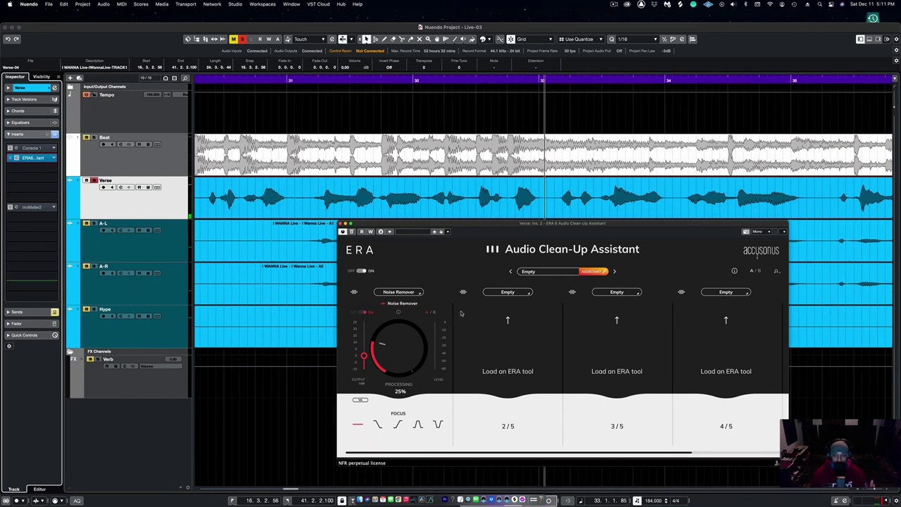
Load Mouth De-Clicker into the second slot and set its processing to 50%
click(517, 292)
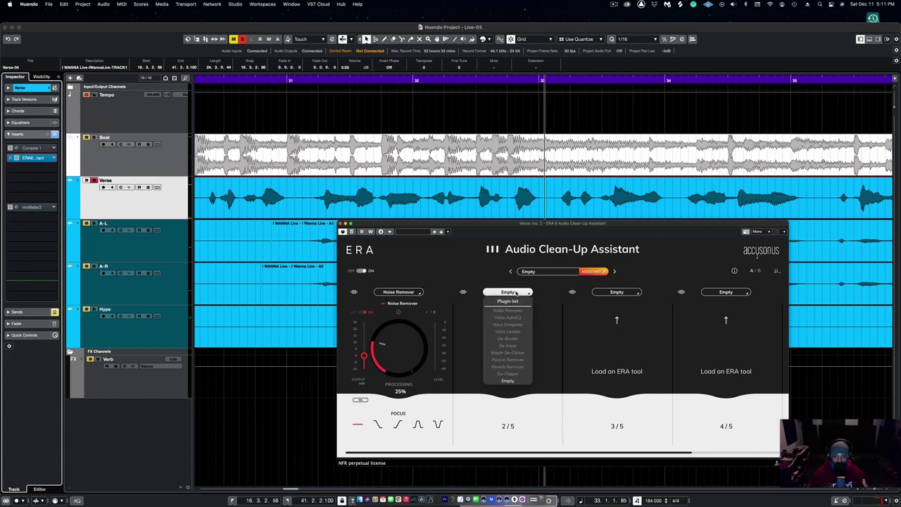
click(508, 352)
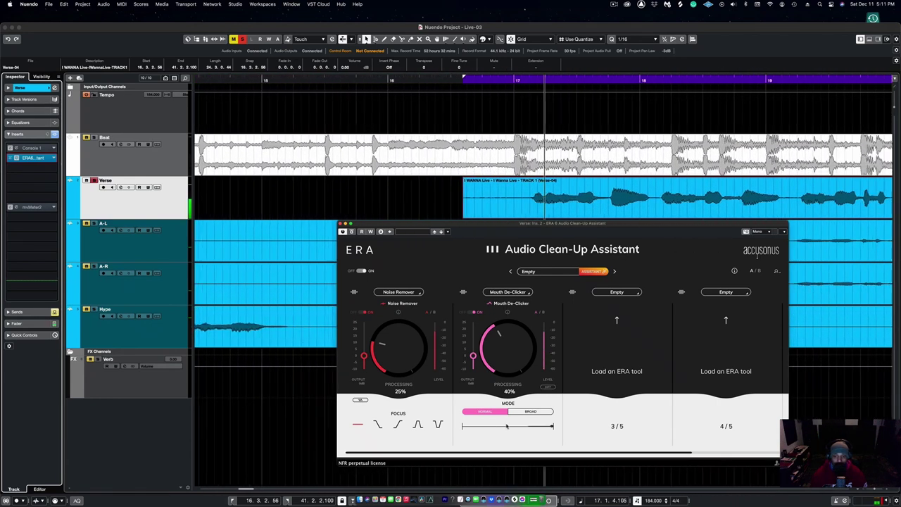
drag(508, 346, 516, 282)
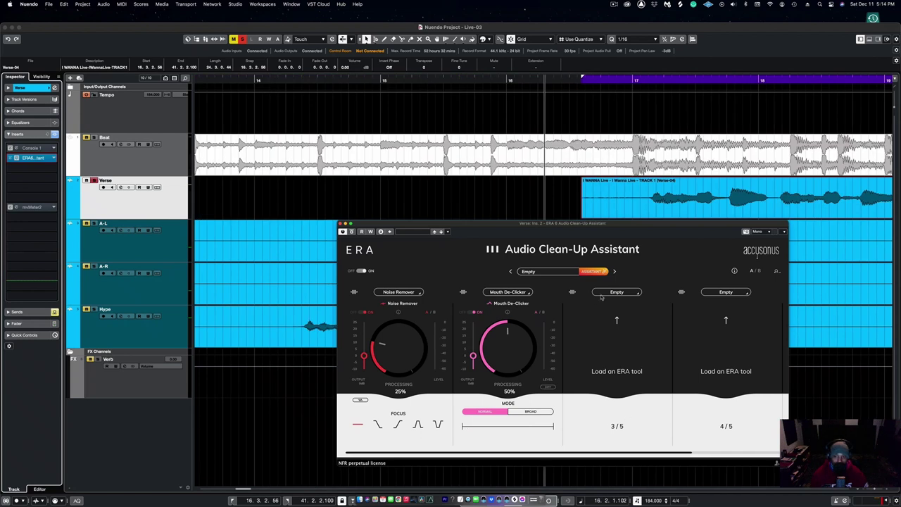
Load De-Breath into the third slot, audition its processing at 100%, and return it to 40%
click(607, 293)
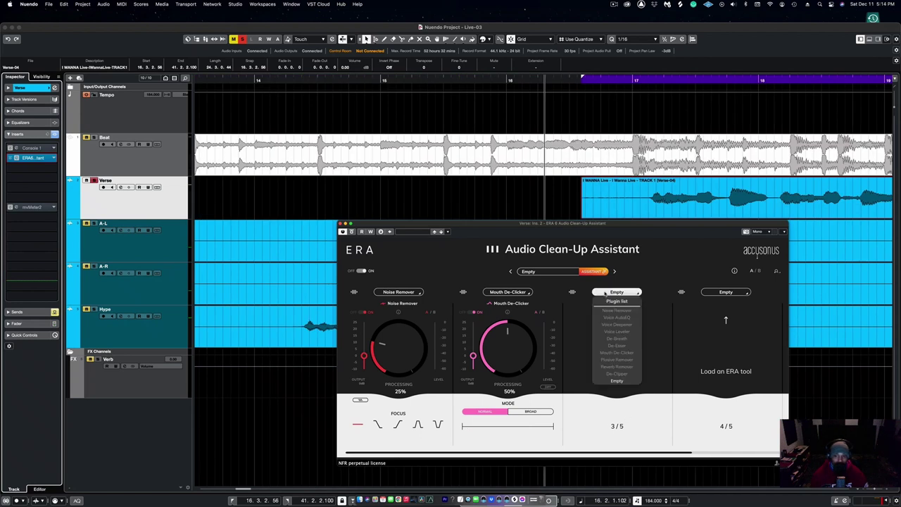
click(616, 339)
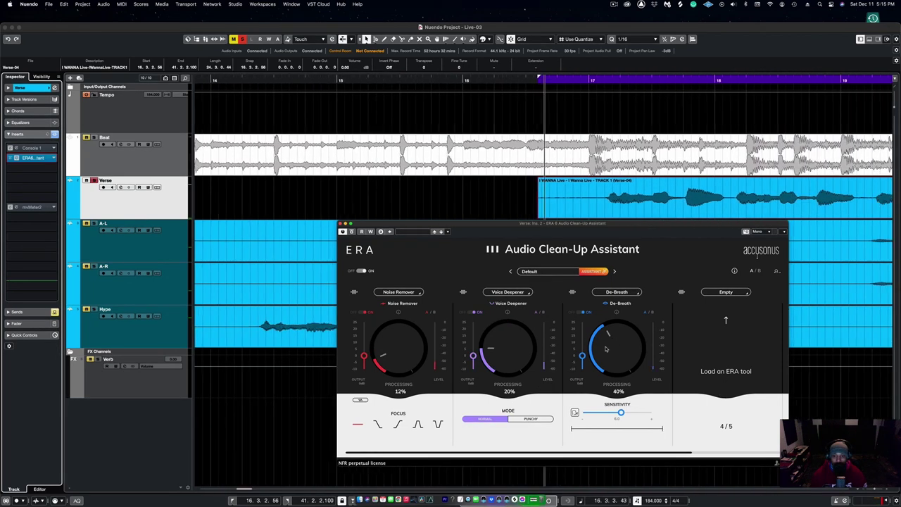
drag(597, 345, 618, 292)
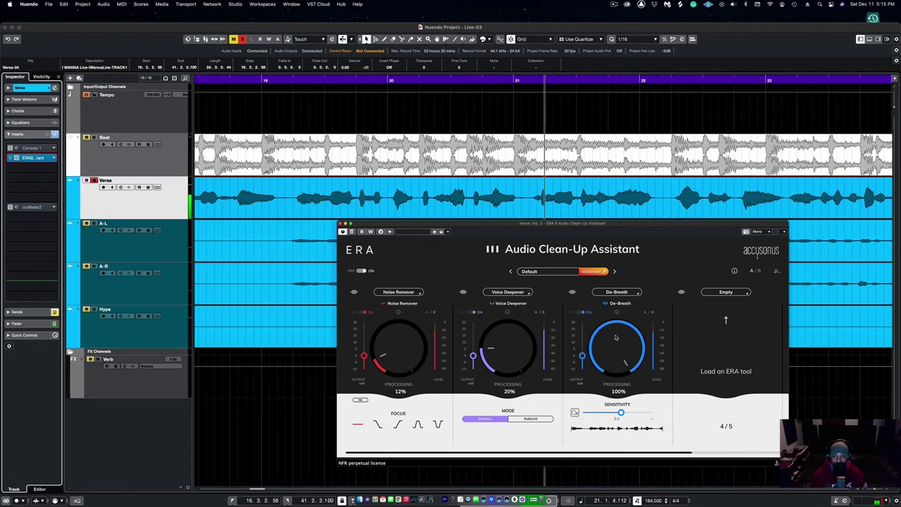
drag(619, 337, 619, 339)
drag(611, 369, 612, 378)
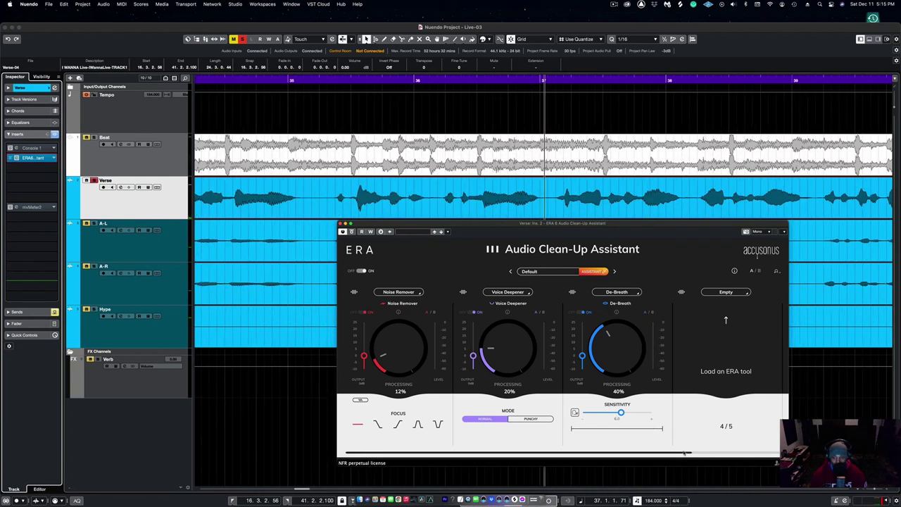
Load Plosive Remover into the fourth slot, audition it at reduced processing and bypassed, and set its processing to 40%
scroll(729, 456, right, 3)
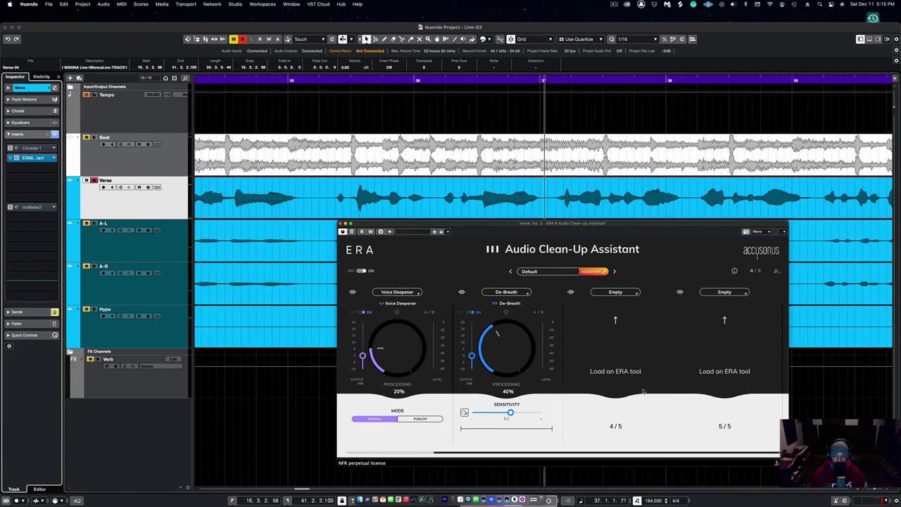
click(614, 293)
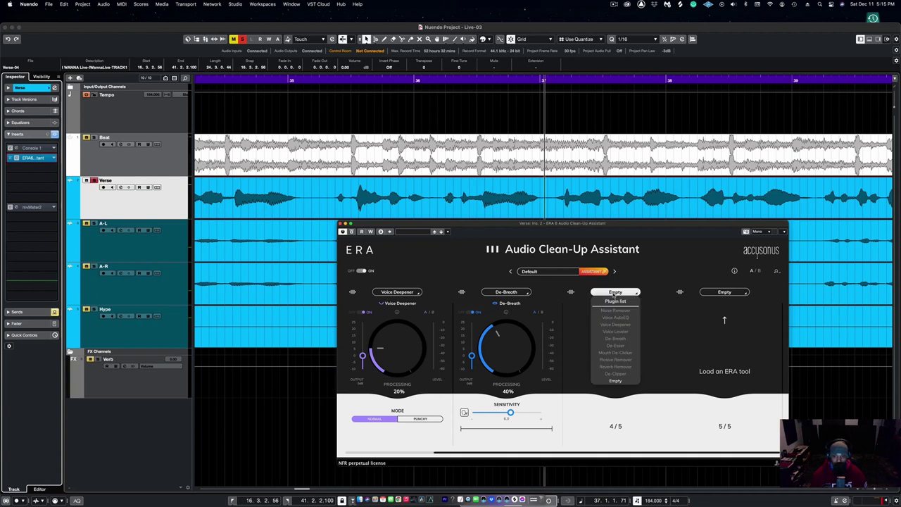
click(615, 362)
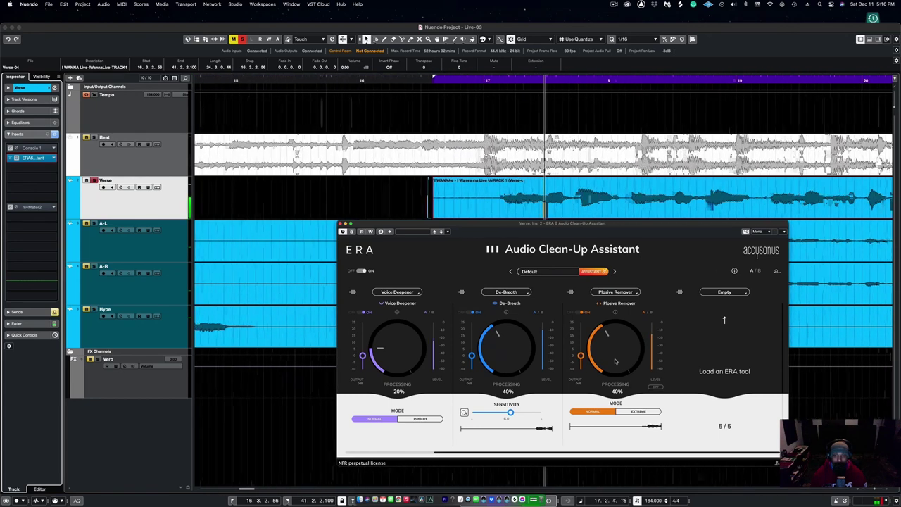
scroll(616, 359, down, 2)
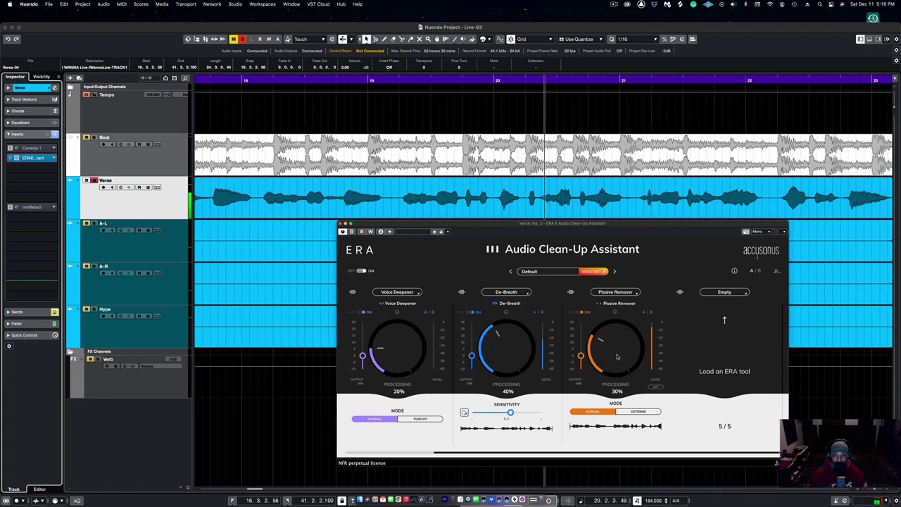
click(575, 312)
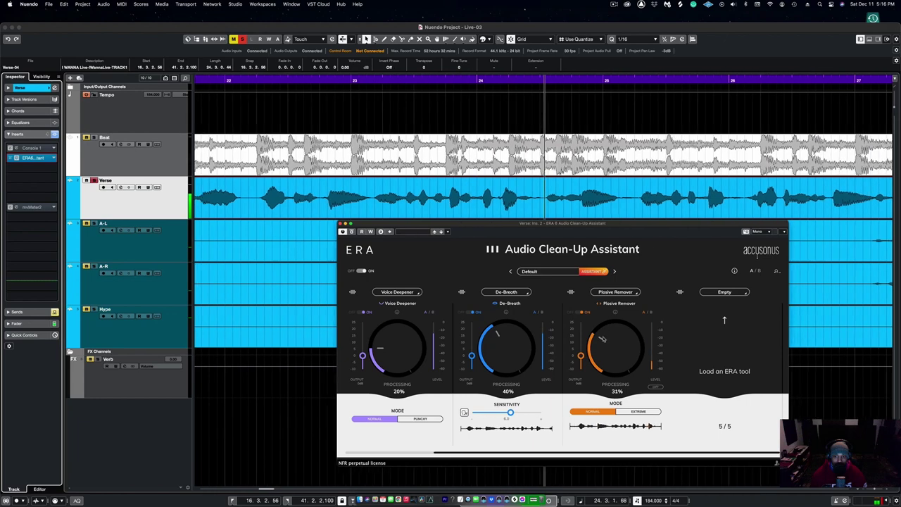
drag(604, 336, 606, 332)
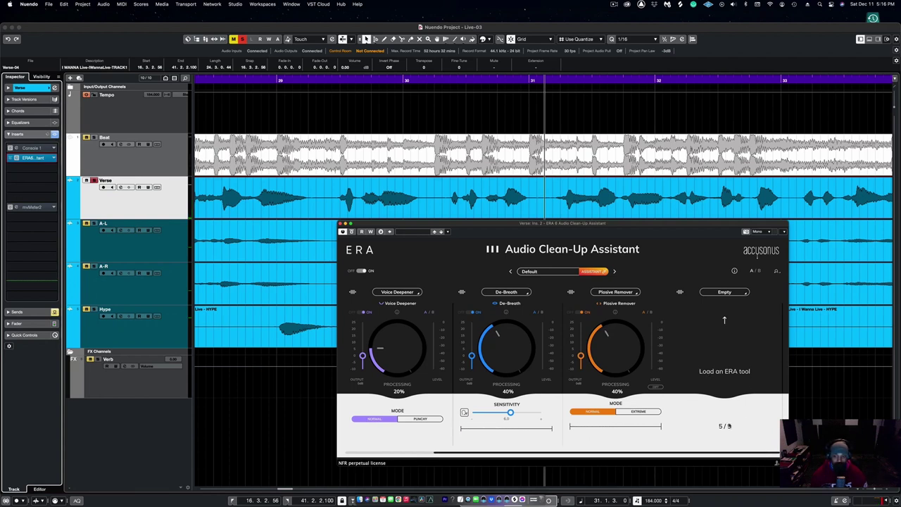
Load De-Esser into the fifth slot and set its processing to 39% while the vocal plays
click(731, 293)
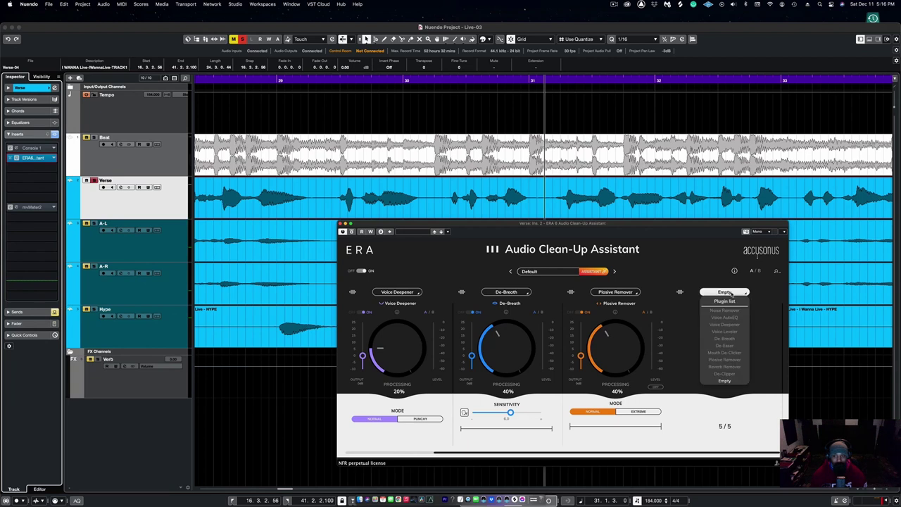
click(731, 346)
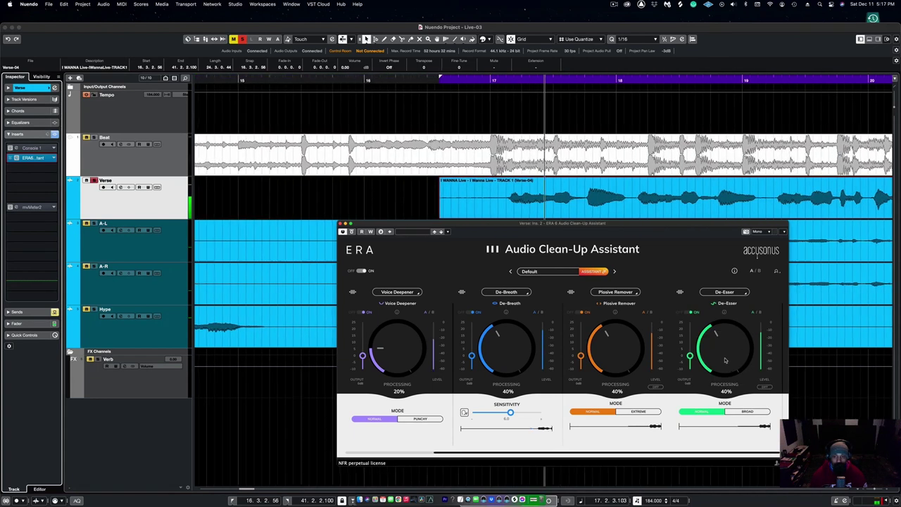
drag(723, 356, 734, 304)
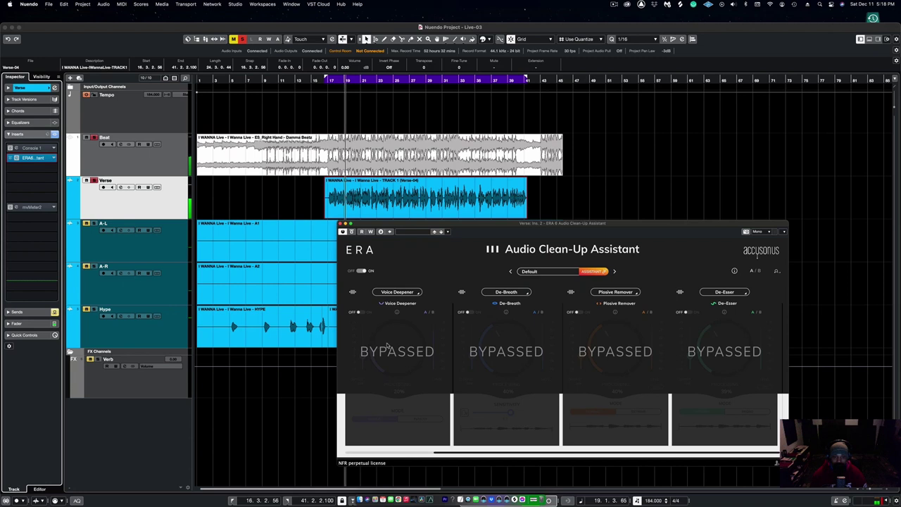
Re-enable Voice Deepener, De-Breath, Plosive Remover and De-Esser one by one during playback, and turn off cycle looping
click(360, 312)
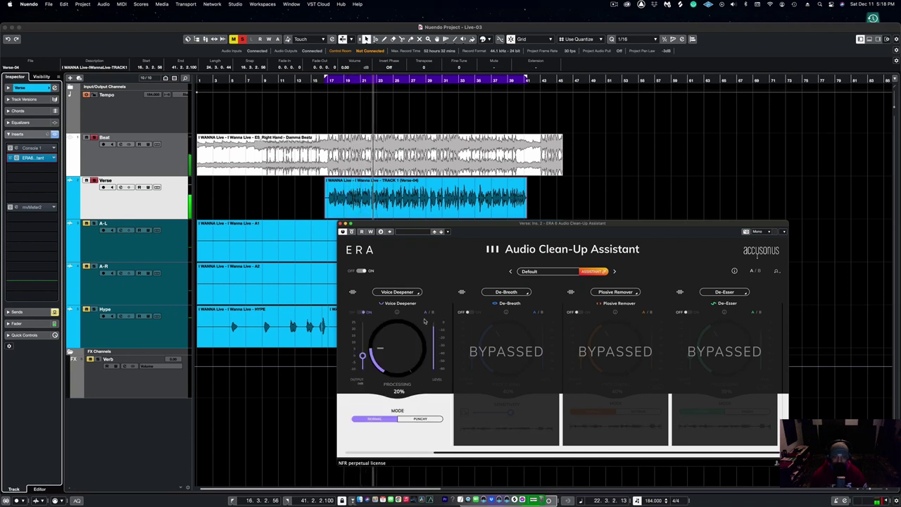
click(471, 313)
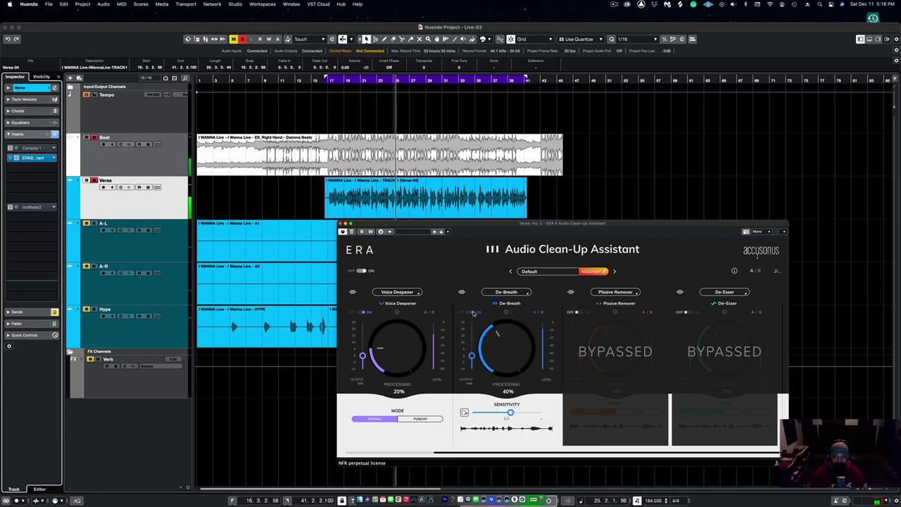
click(578, 312)
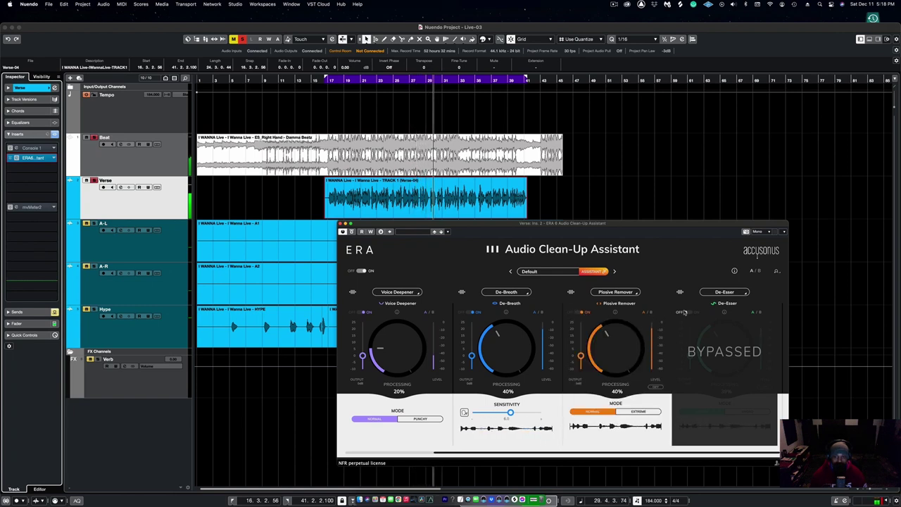
click(691, 313)
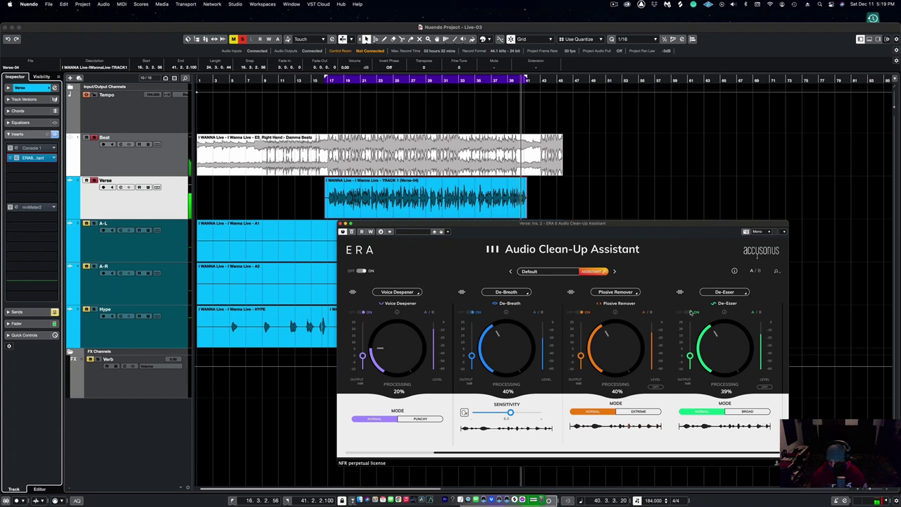
key(KP_Divide)
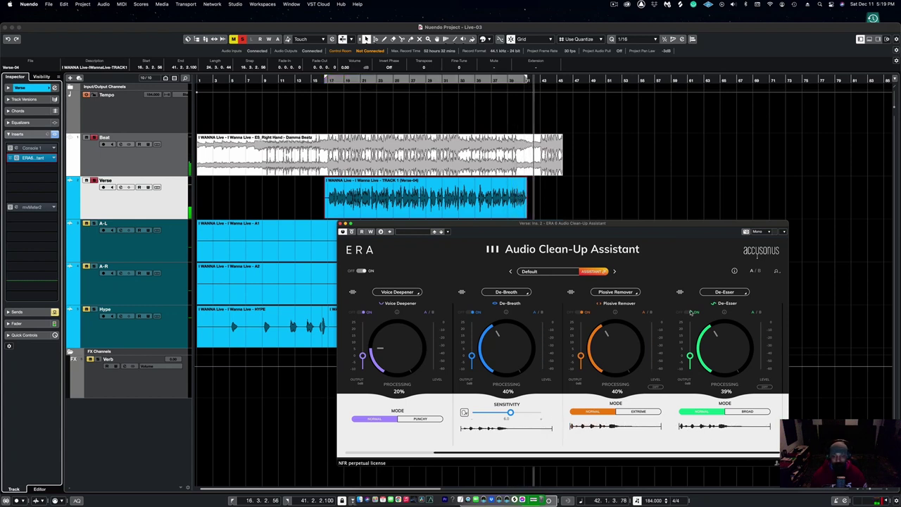